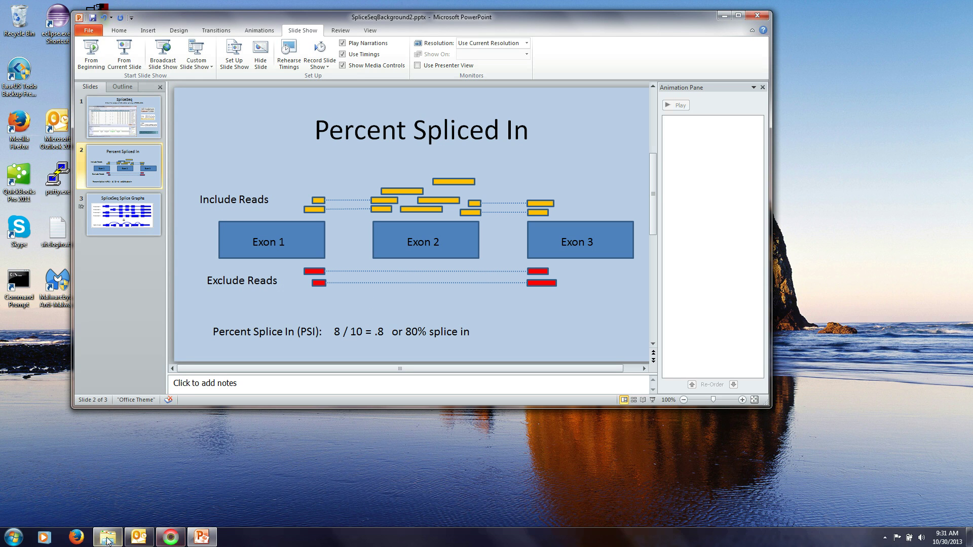
# Bring Splice Seq in front of PowerPoint, showing sample WOM-NU21's 31611 splice events
pyautogui.click(178, 538)
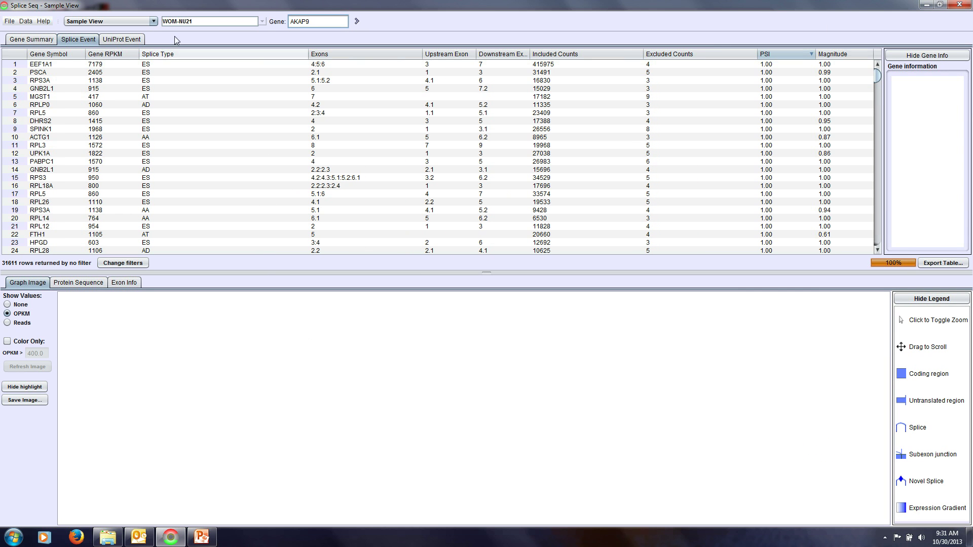
# Open the Sample Comparison View and select the WOM-NU32 to WOM-M16-T comparison
pyautogui.click(153, 22)
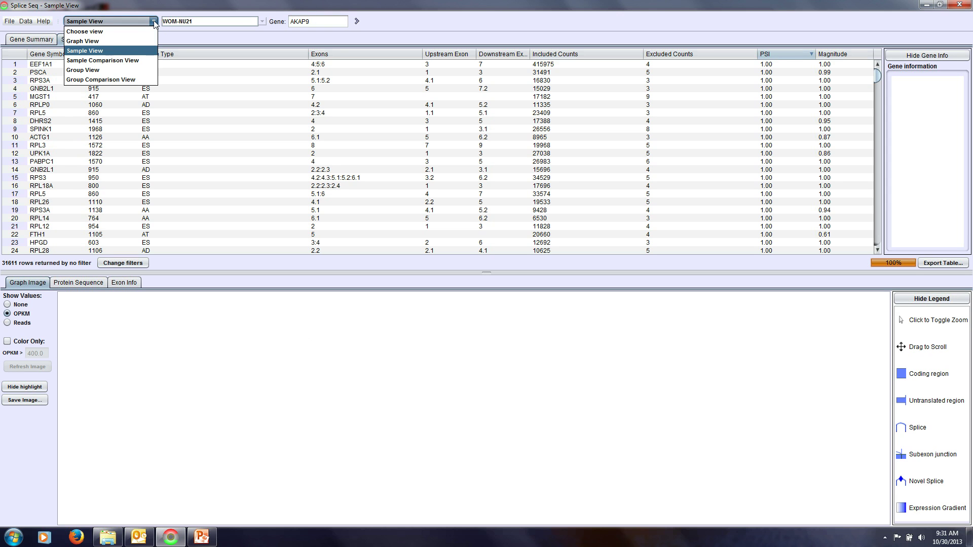
pyautogui.click(112, 61)
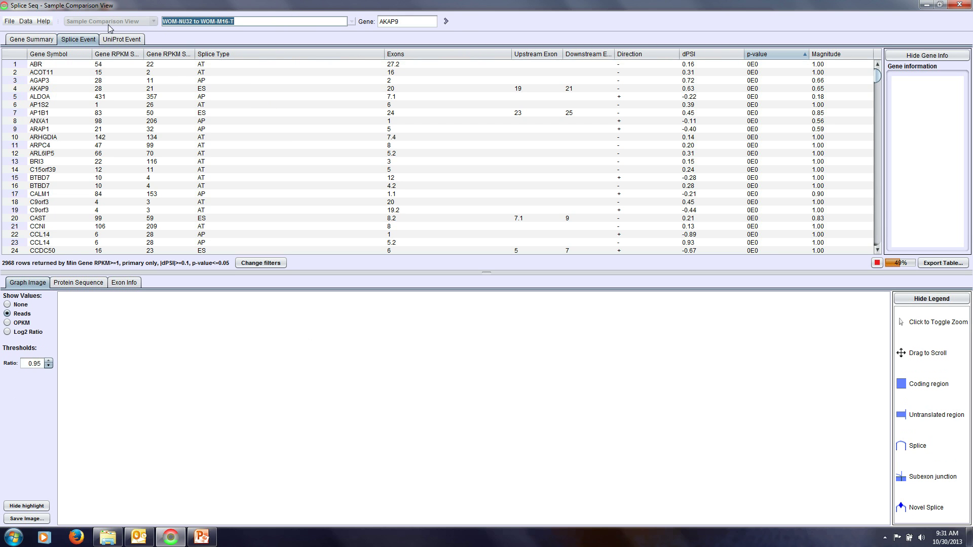
pyautogui.click(349, 23)
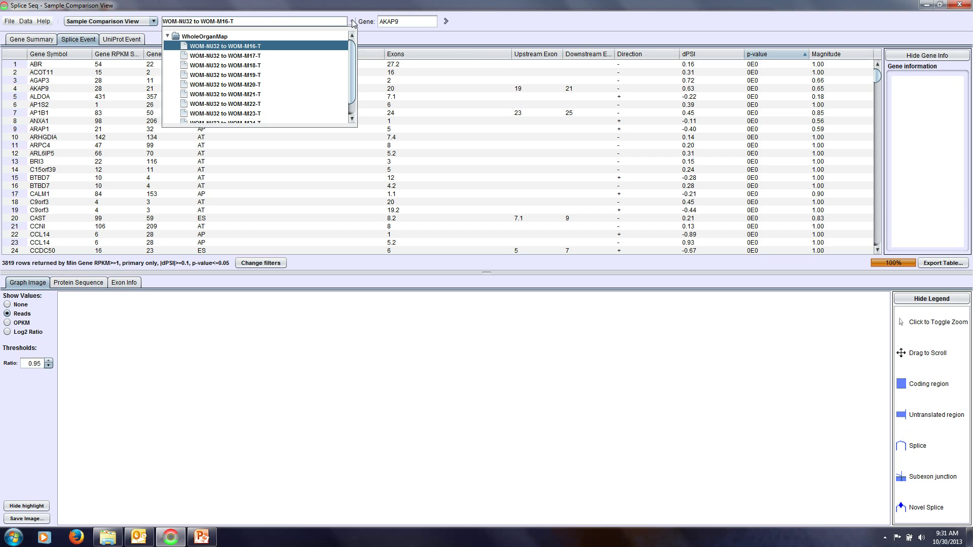
pyautogui.doubleClick(188, 39)
pyautogui.doubleClick(188, 38)
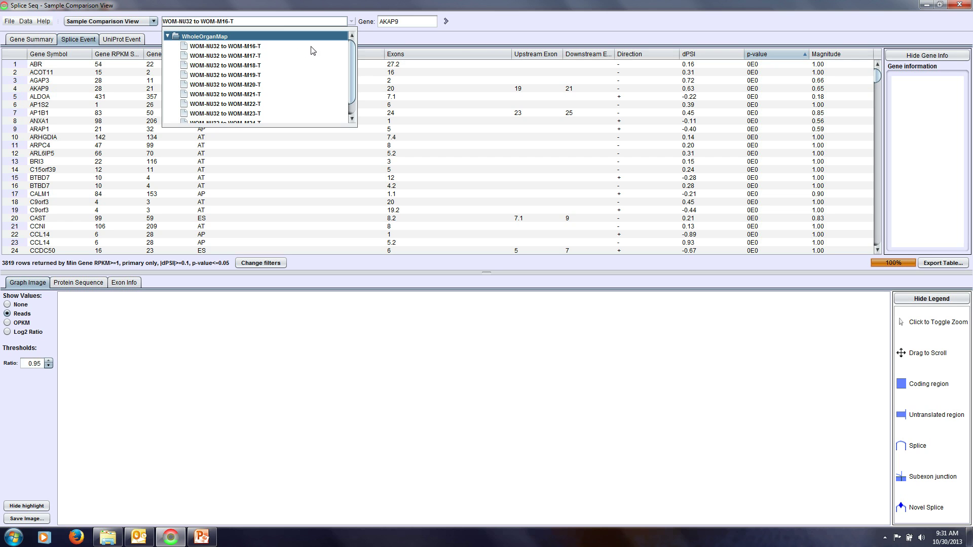
pyautogui.click(257, 46)
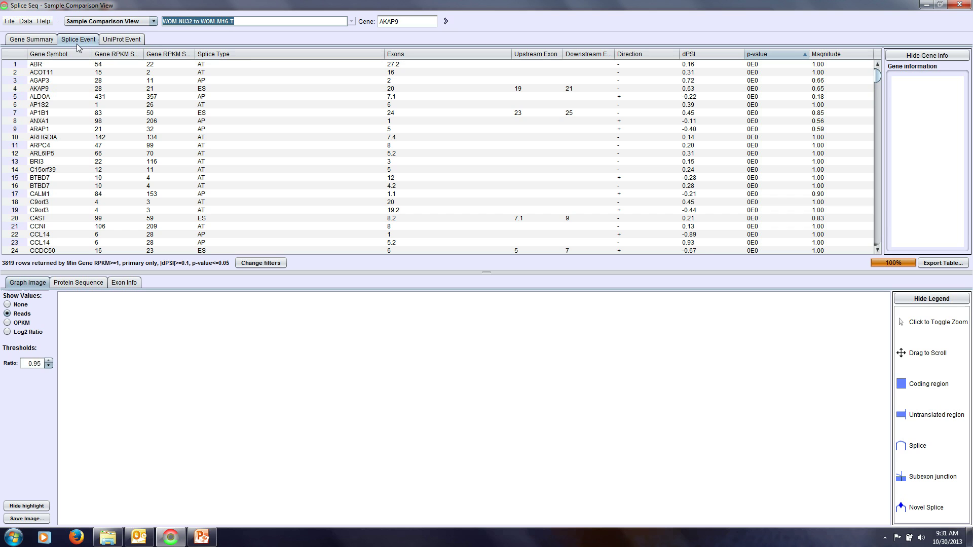
pyautogui.click(77, 43)
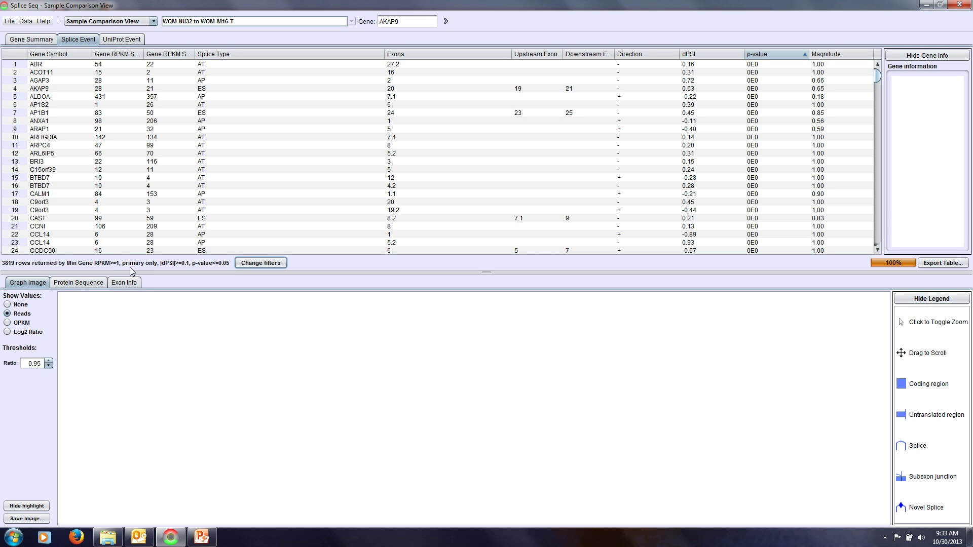
# Filter to (ES) Exon Skip events with |dPSI| ≥ 0.2 and p-value ≤ 0.01, leaving 327 events
pyautogui.click(263, 267)
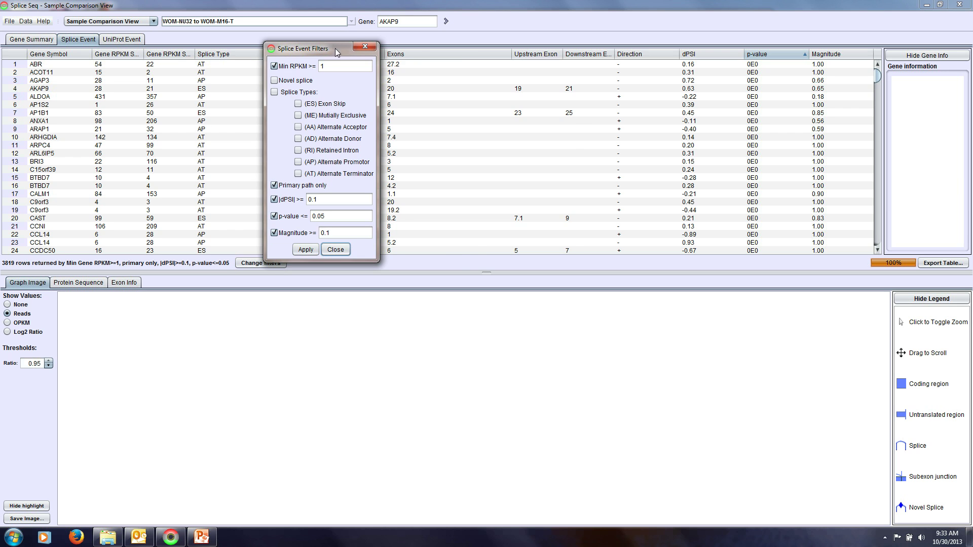
pyautogui.moveTo(335, 53); pyautogui.dragTo(522, 54)
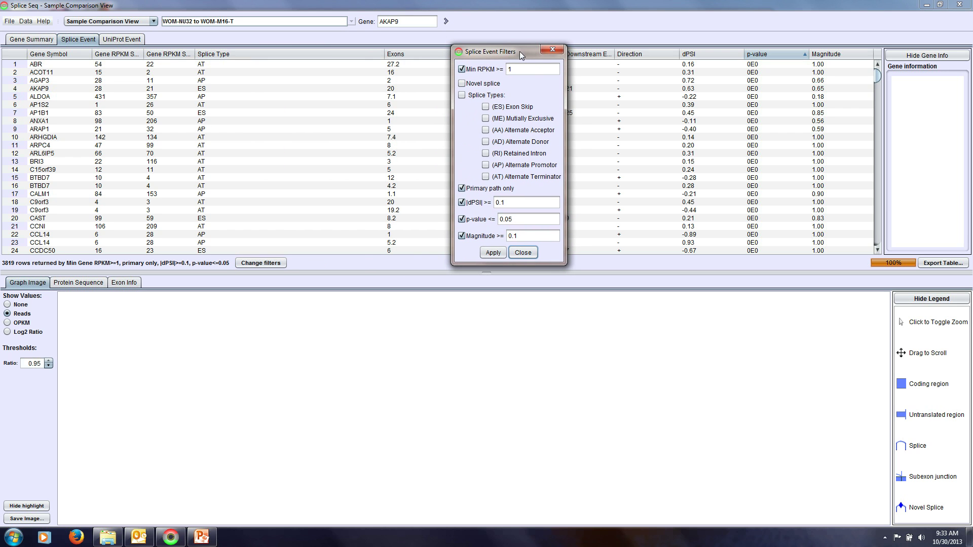
pyautogui.click(462, 96)
pyautogui.click(486, 107)
pyautogui.moveTo(502, 203); pyautogui.dragTo(499, 203)
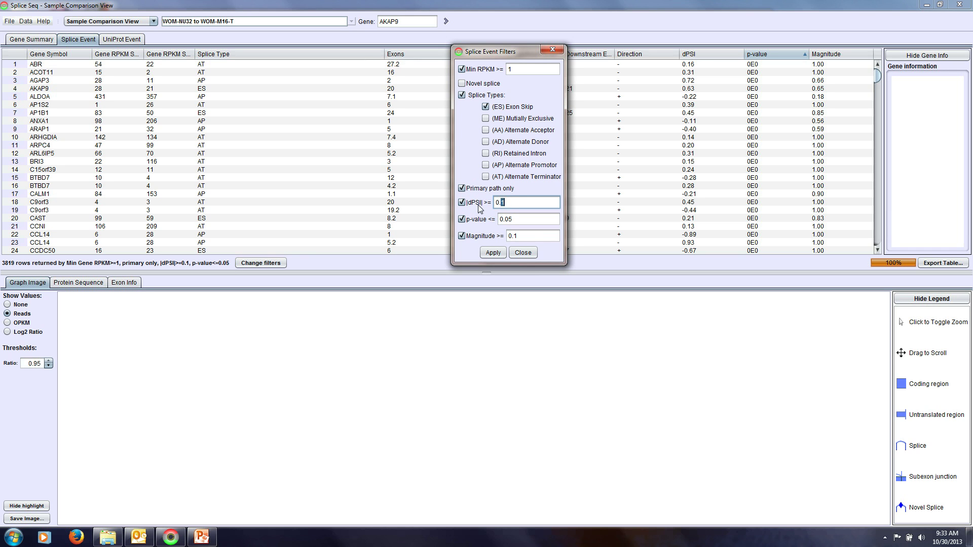
pyautogui.write('2')
pyautogui.moveTo(509, 219); pyautogui.dragTo(521, 219)
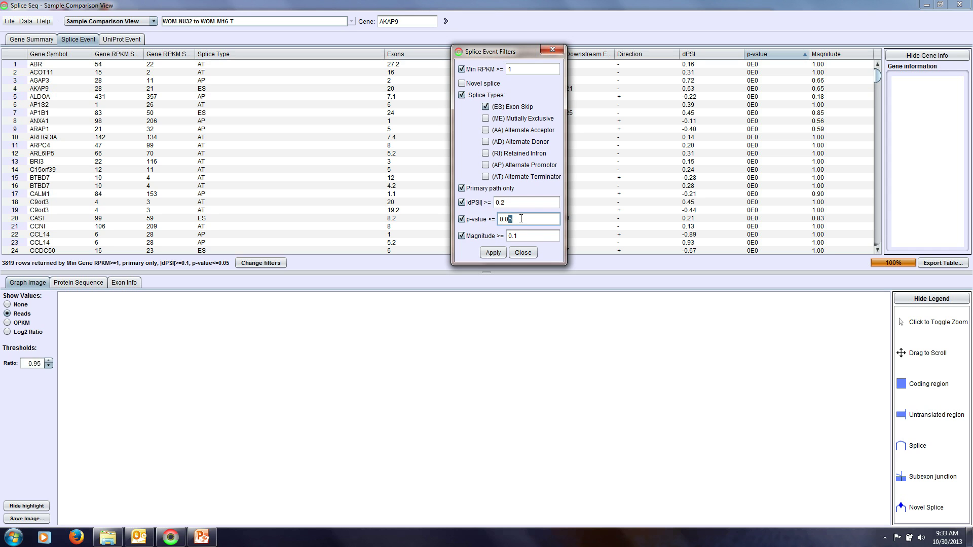
pyautogui.write('1')
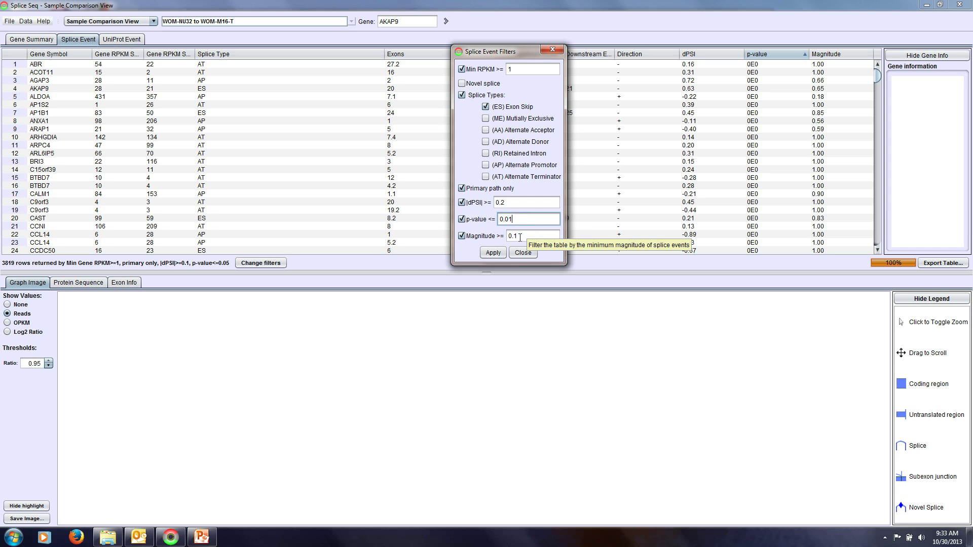
pyautogui.click(490, 255)
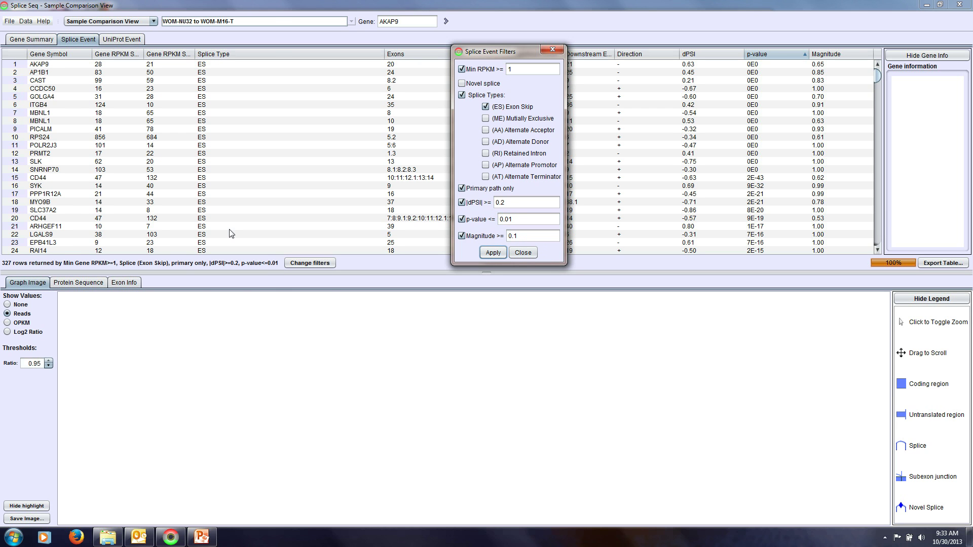
pyautogui.click(523, 253)
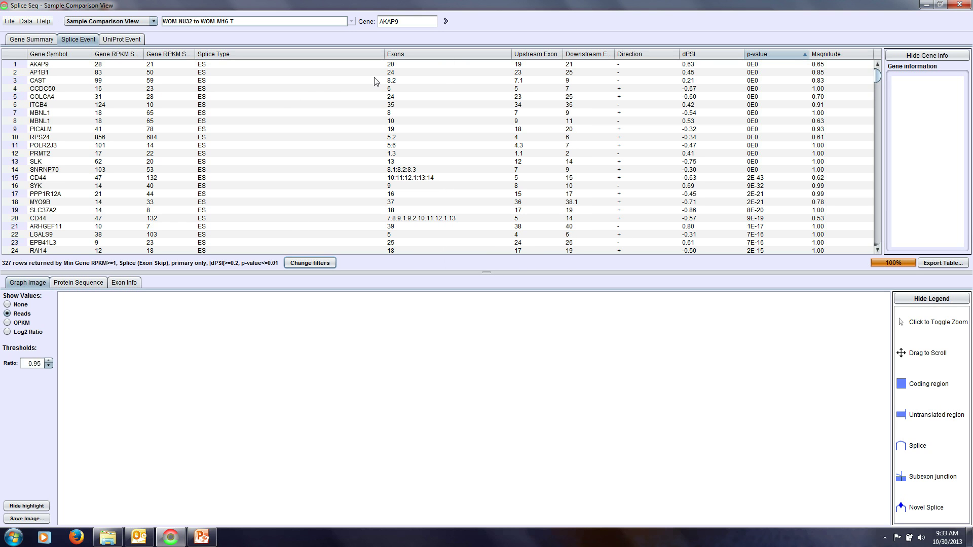
# Show AKAP9's splice graph zoomed on exon 20 and enlarge the results table
pyautogui.click(443, 67)
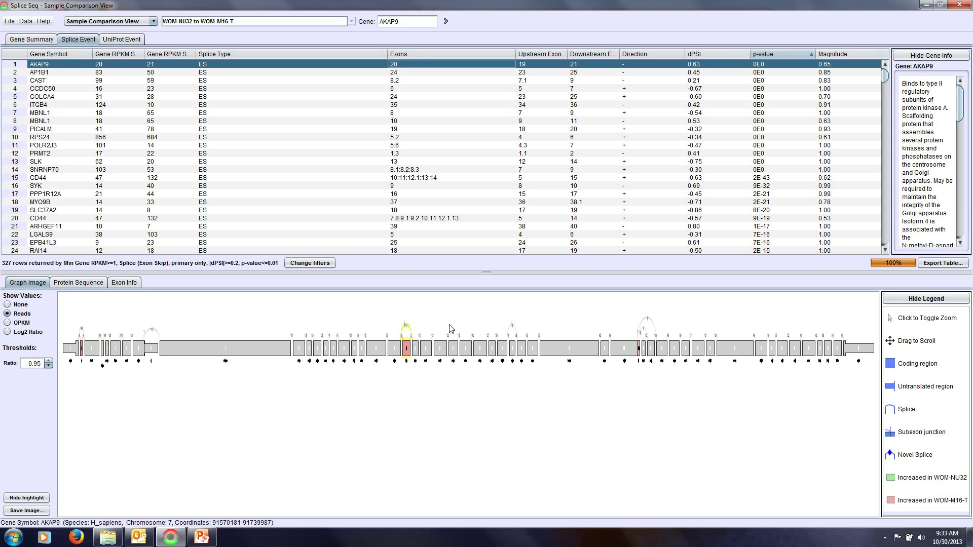
pyautogui.click(414, 381)
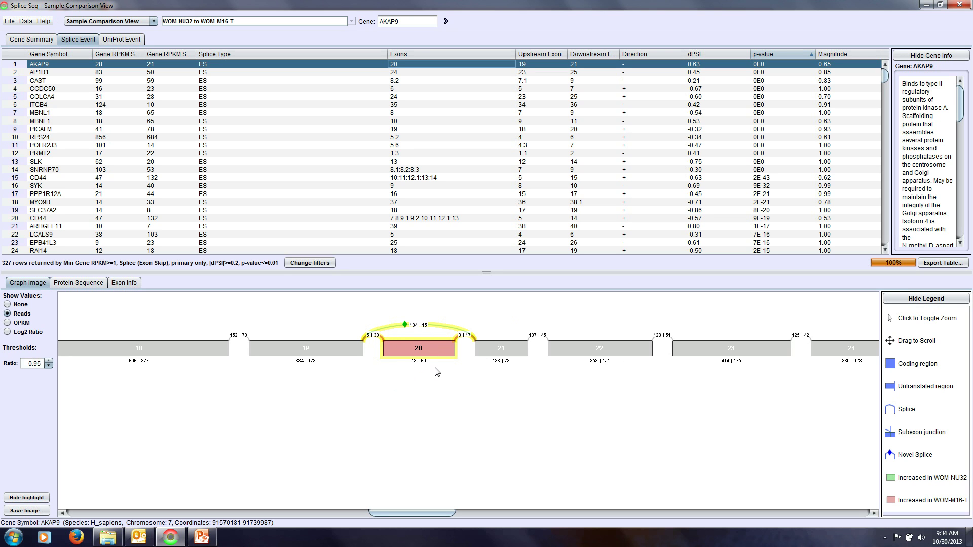
pyautogui.moveTo(486, 273); pyautogui.dragTo(486, 330)
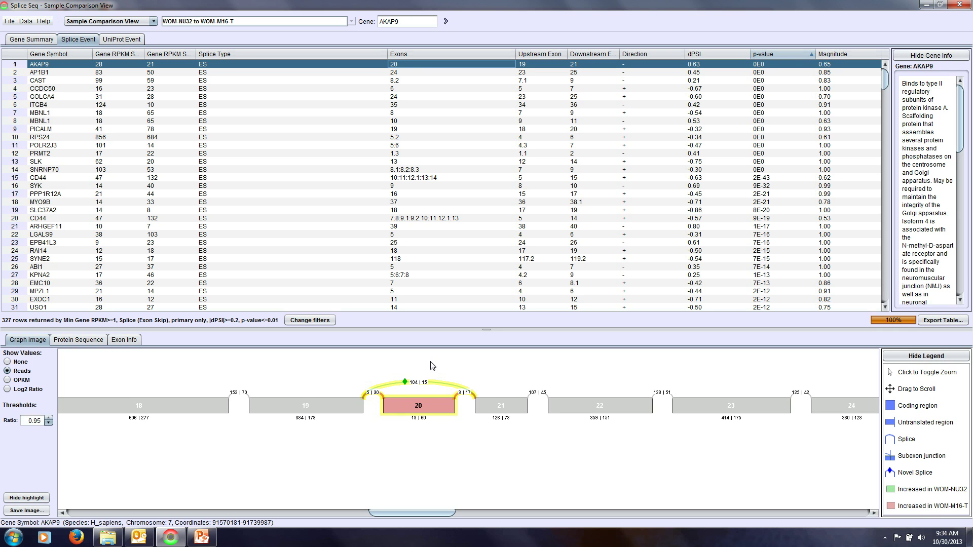
# Browse the AP1B1 through PICALM event graphs, then return to AKAP9 and hide exon 20's highlight
pyautogui.click(422, 73)
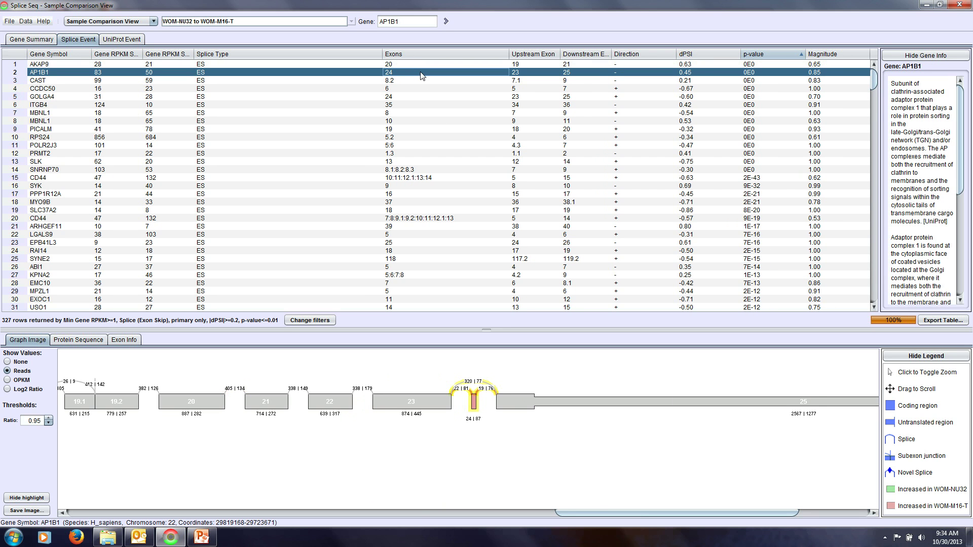
pyautogui.press('Down')
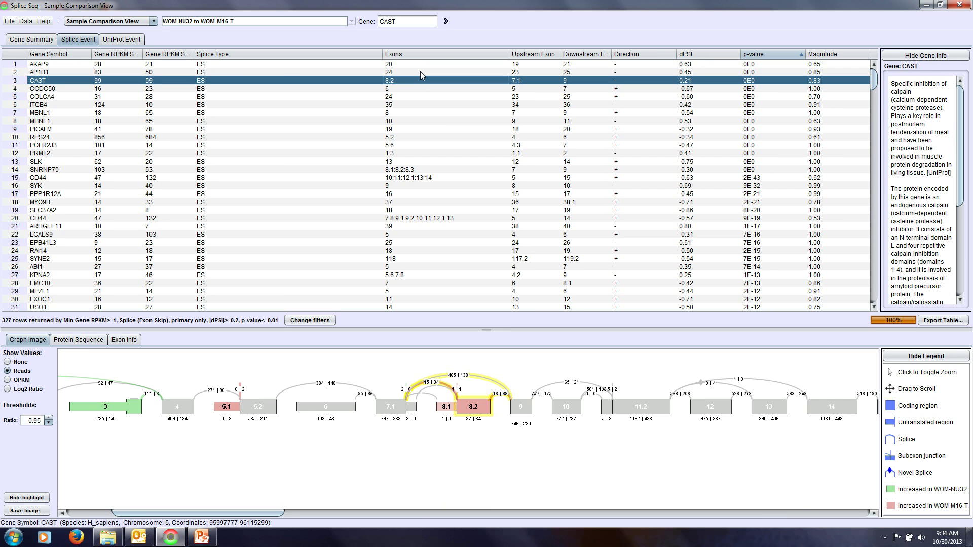
pyautogui.press('Down')
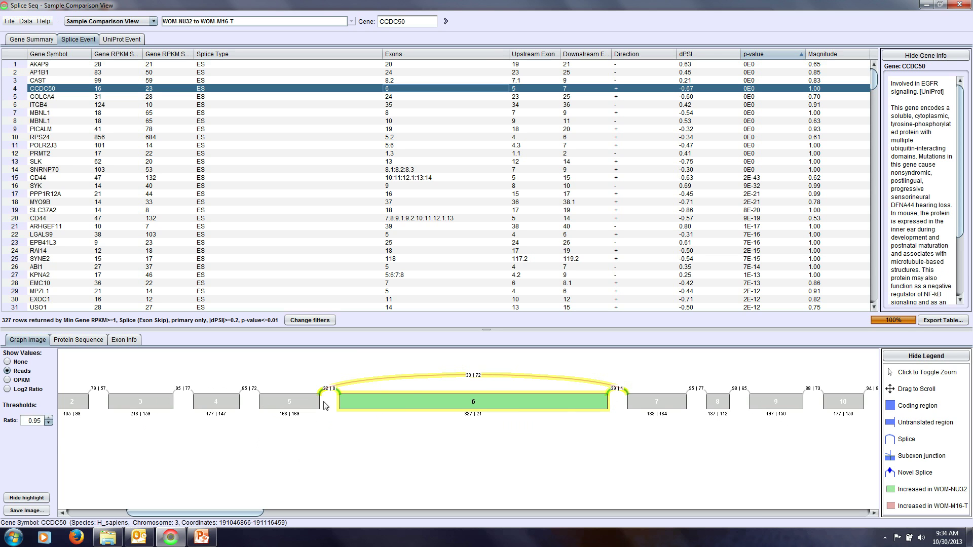
pyautogui.click(437, 97)
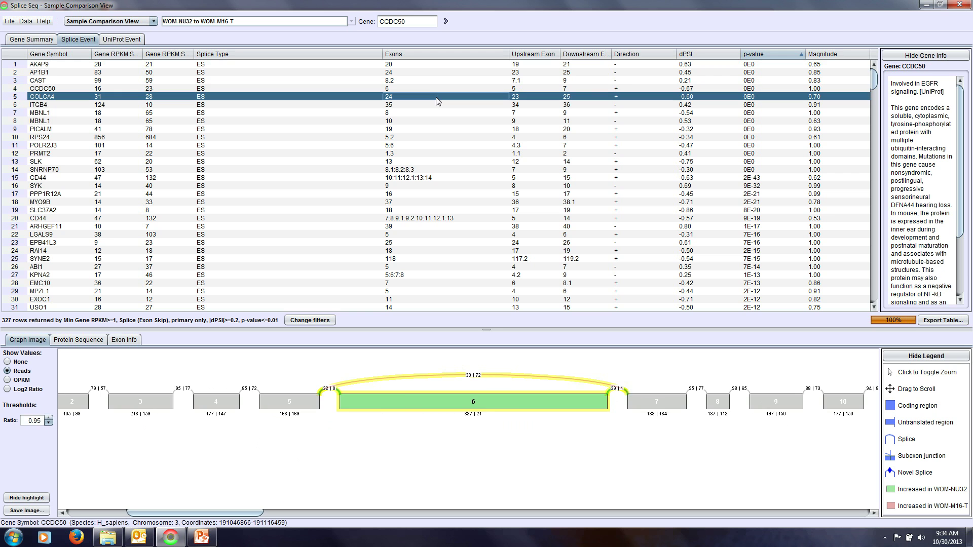
pyautogui.press('Down')
pyautogui.press('Down')
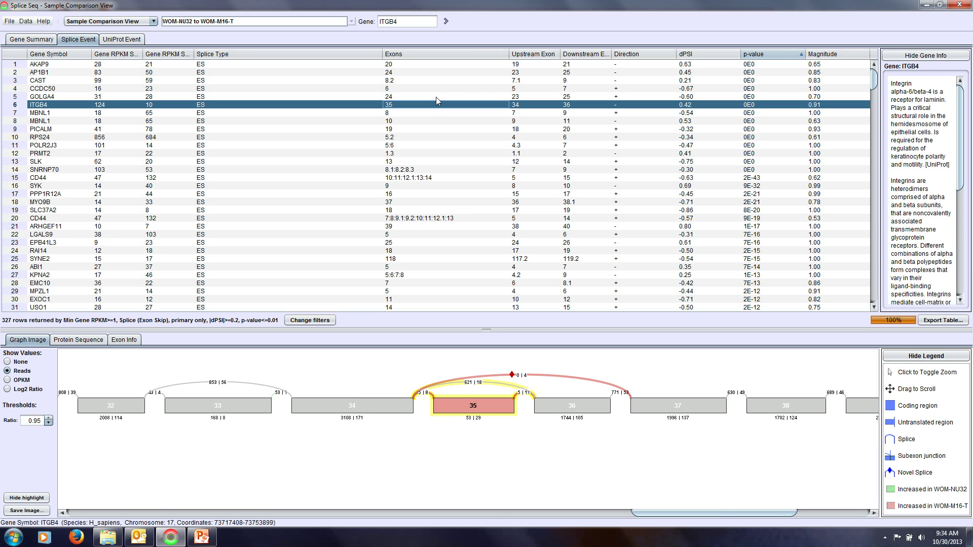
pyautogui.press('Down')
pyautogui.press('Down')
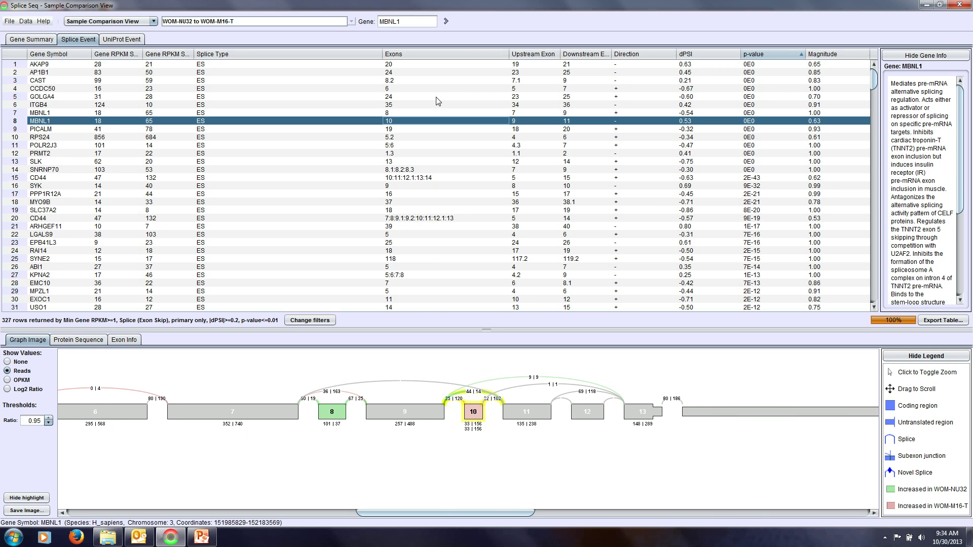
pyautogui.press('Up')
pyautogui.click(406, 66)
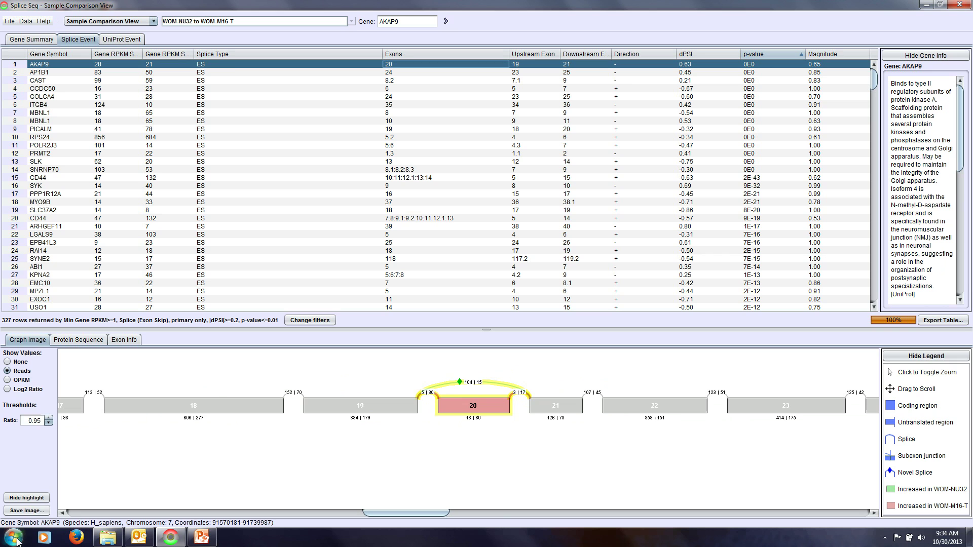
pyautogui.click(31, 498)
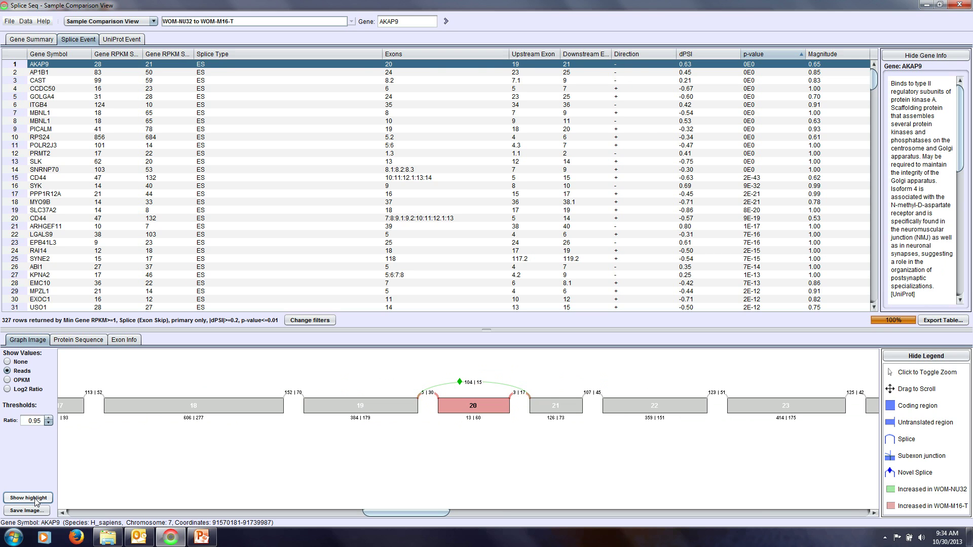
# Show exon 20's highlight again in AKAP9's graph, with 104 | 15 skip-junction reads
pyautogui.click(36, 499)
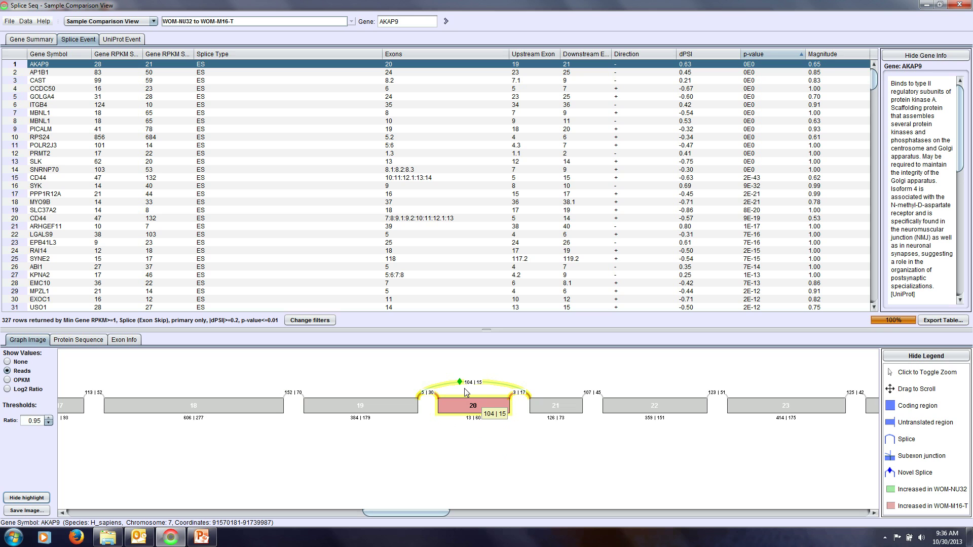
# Label AKAP9's graph with Log2 Ratio values and nudge the ratio threshold down and back up
pyautogui.click(8, 380)
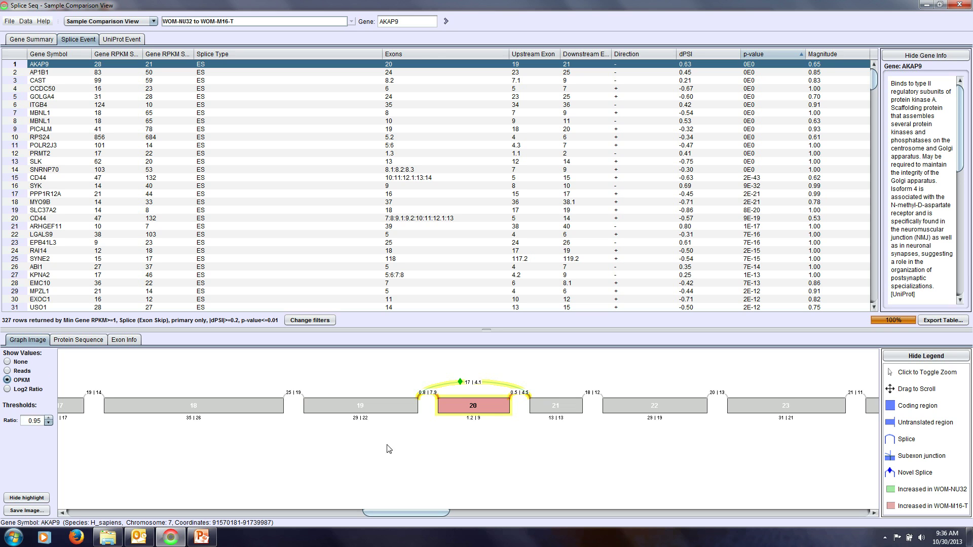
pyautogui.click(7, 389)
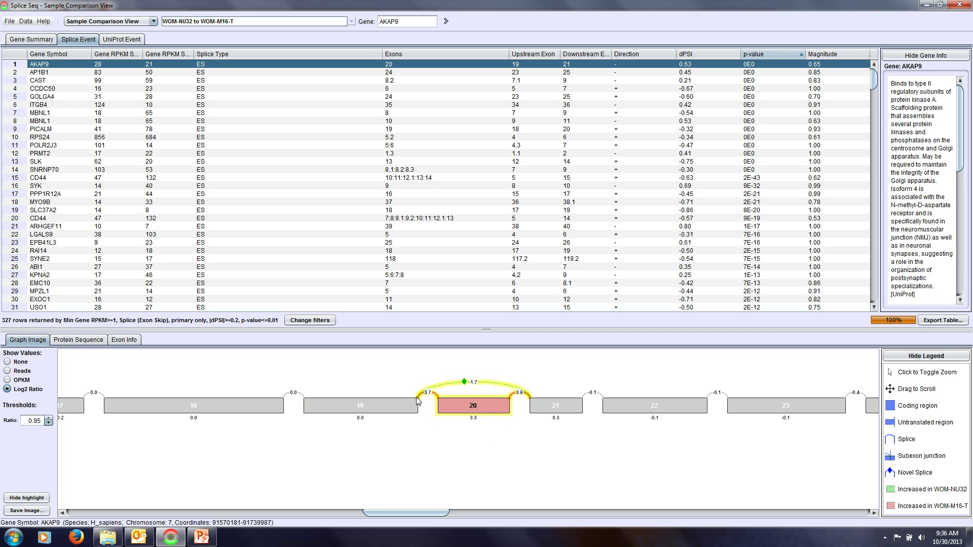
pyautogui.moveTo(427, 398)
pyautogui.click(49, 423)
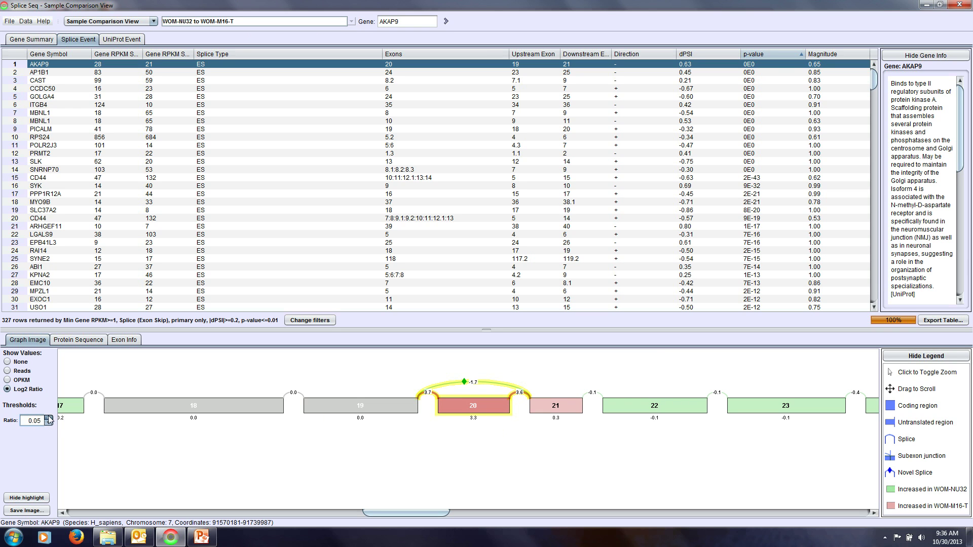
pyautogui.click(48, 418)
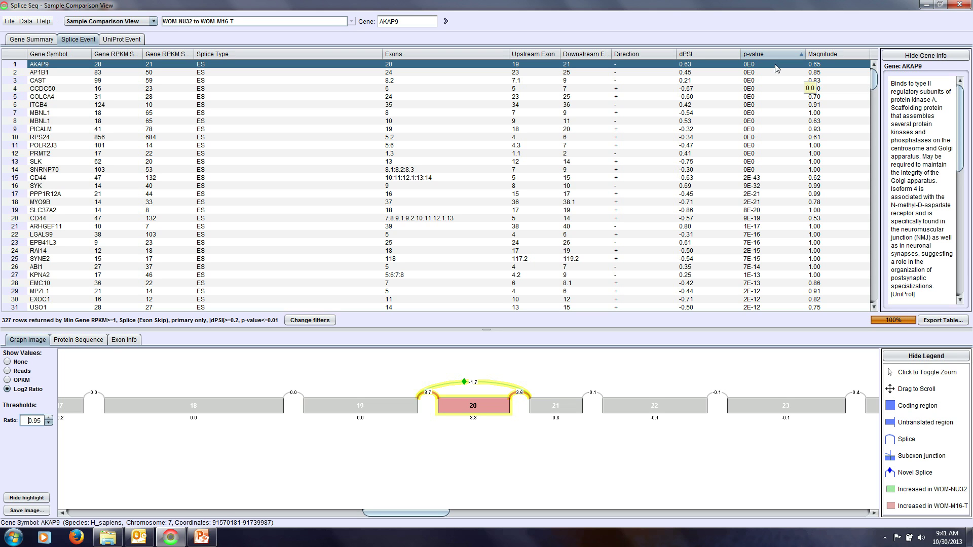
# Sort events by dPSI, check CYP4F3 and TMEM51, then show MAP3K7's gene description and splice graph
pyautogui.click(700, 54)
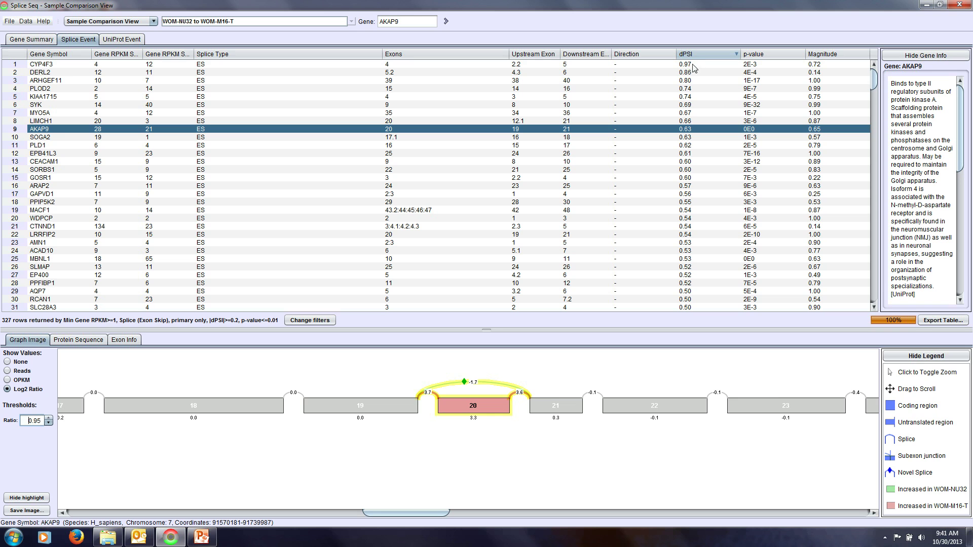
pyautogui.click(687, 66)
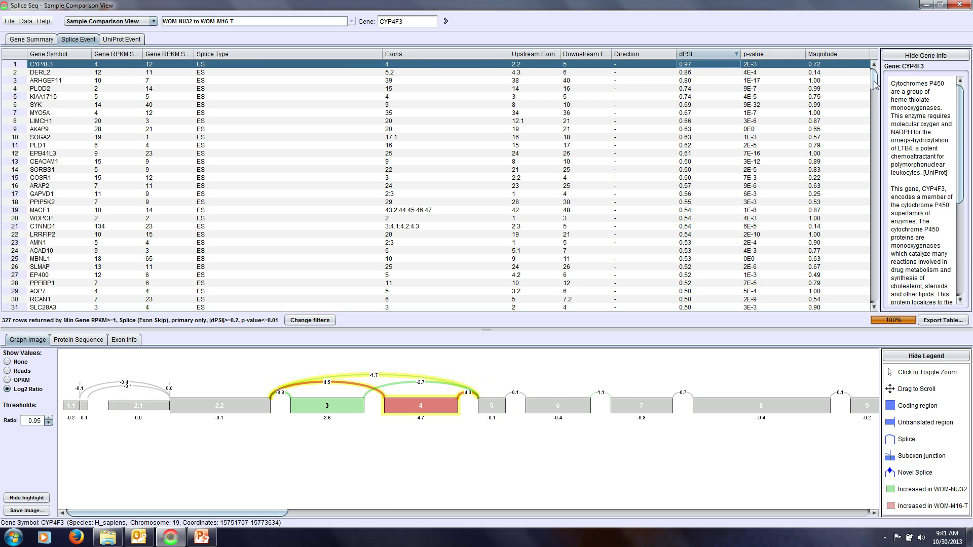
pyautogui.moveTo(874, 85); pyautogui.dragTo(779, 303)
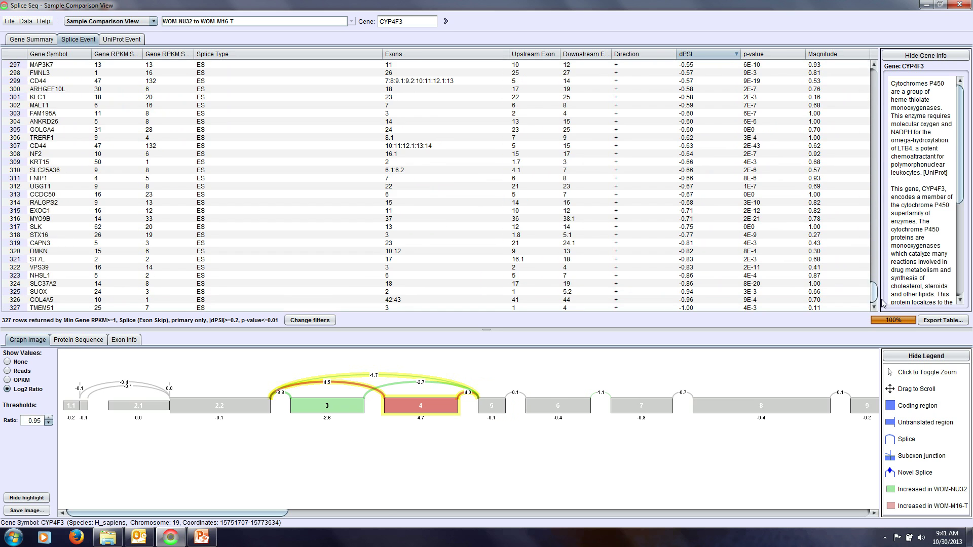
pyautogui.click(687, 309)
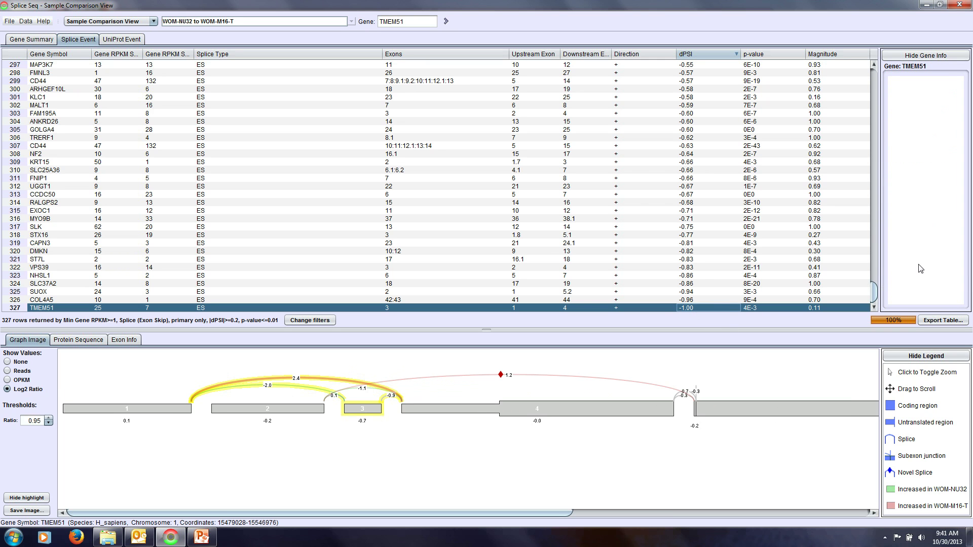
pyautogui.click(526, 66)
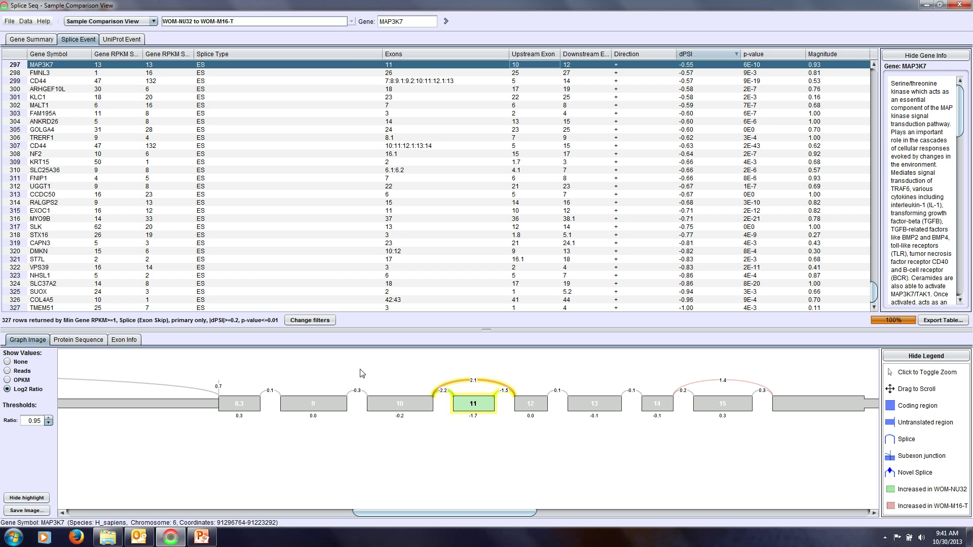
# Show MAP3K7's Exon Info table and inspect exon 10 details and exon 11's nucleotide sequence
pyautogui.click(127, 340)
pyautogui.scroll(-3, 139, 414)
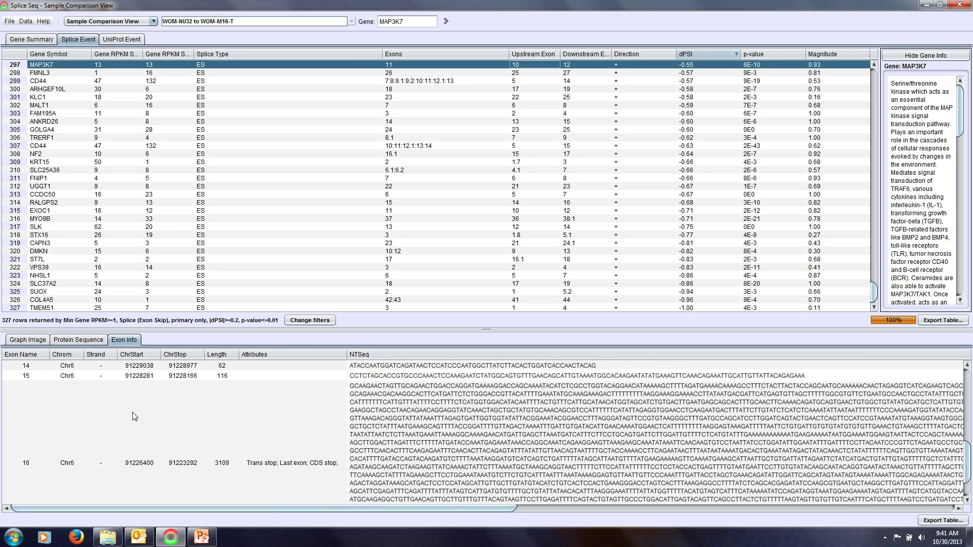
pyautogui.scroll(3, 135, 415)
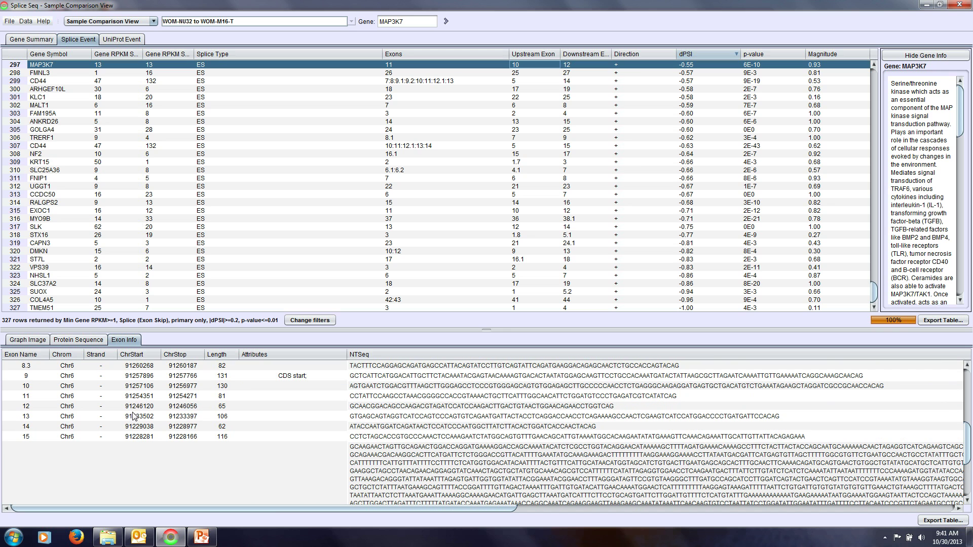
pyautogui.click(53, 387)
pyautogui.click(378, 396)
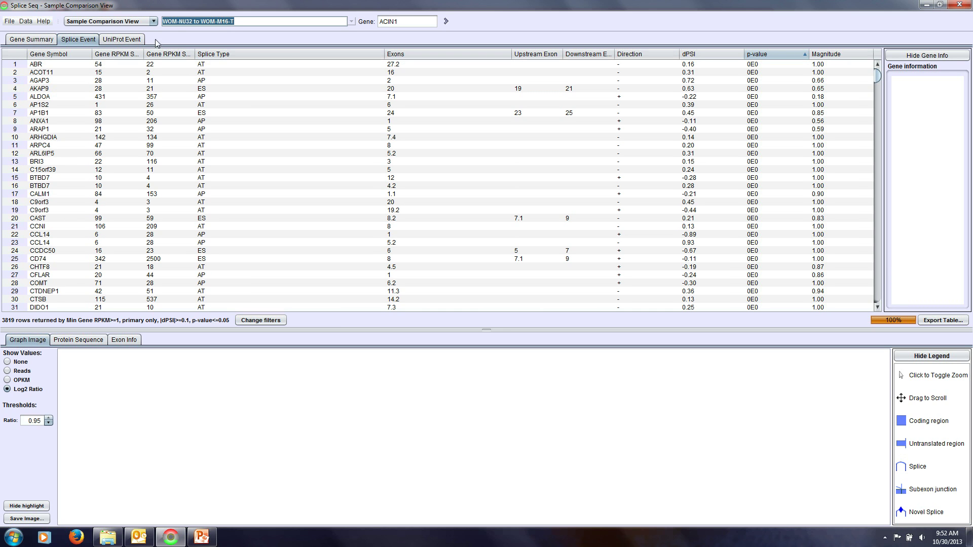
# Switch to the Group Comparison View, loading Urothelial versus WOM_Tumor with 2026 events
pyautogui.click(153, 22)
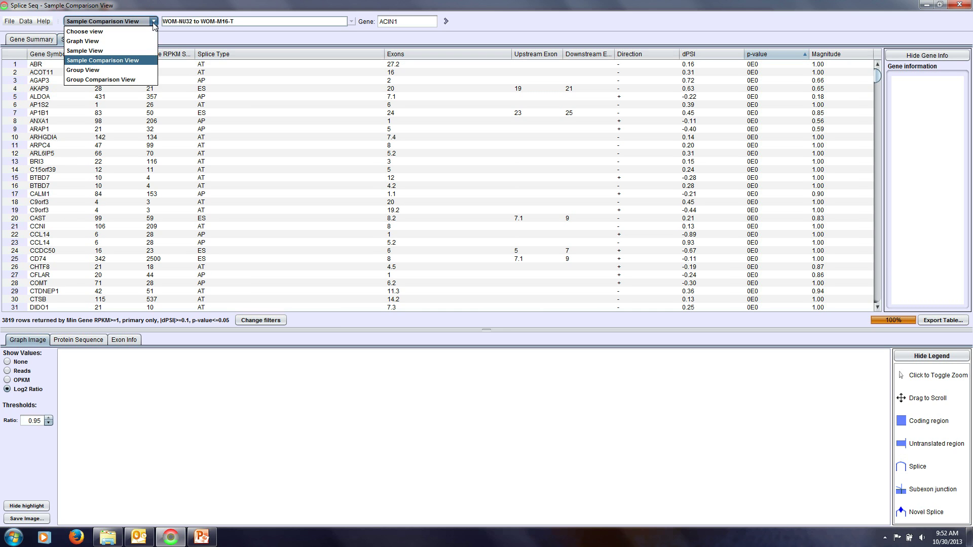
pyautogui.click(100, 81)
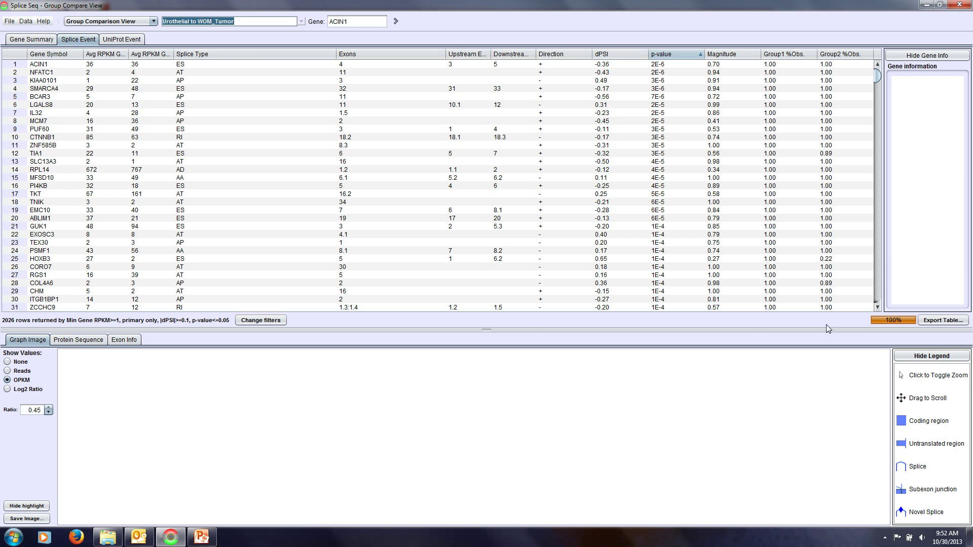
# Filter the group results to (ES) Exon Skip events with |dPSI| 0.2 and p-value 0.01 thresholds
pyautogui.click(263, 321)
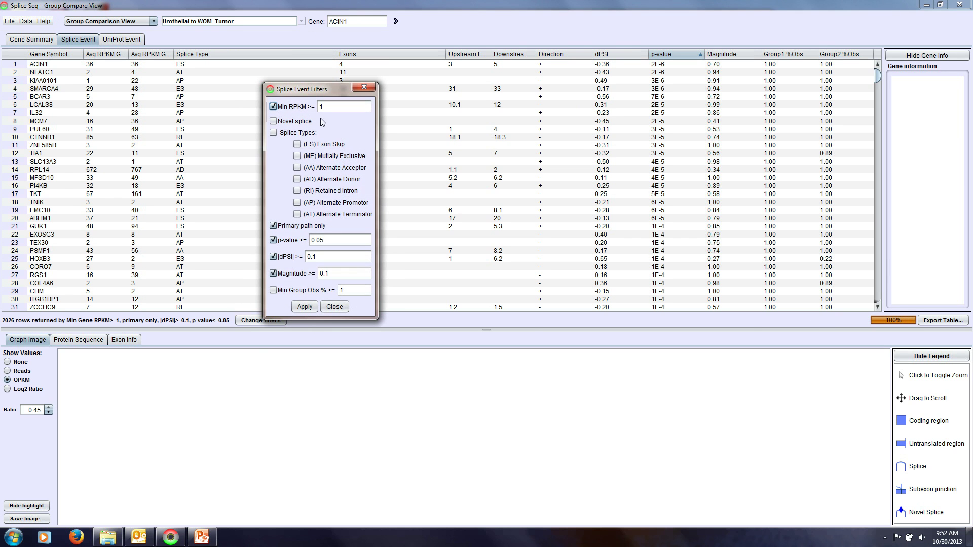
pyautogui.moveTo(320, 92); pyautogui.dragTo(482, 103)
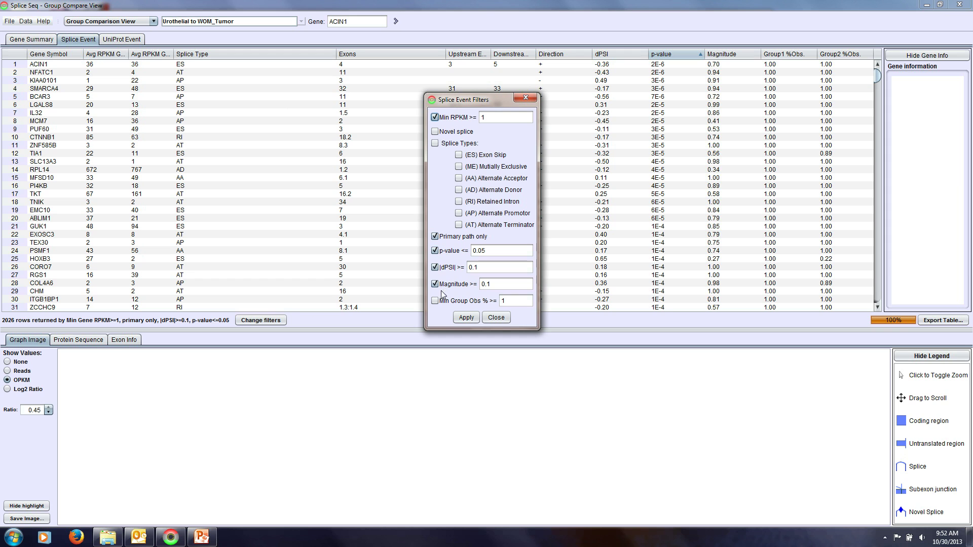
pyautogui.click(435, 144)
pyautogui.click(459, 155)
pyautogui.moveTo(476, 267); pyautogui.dragTo(482, 267)
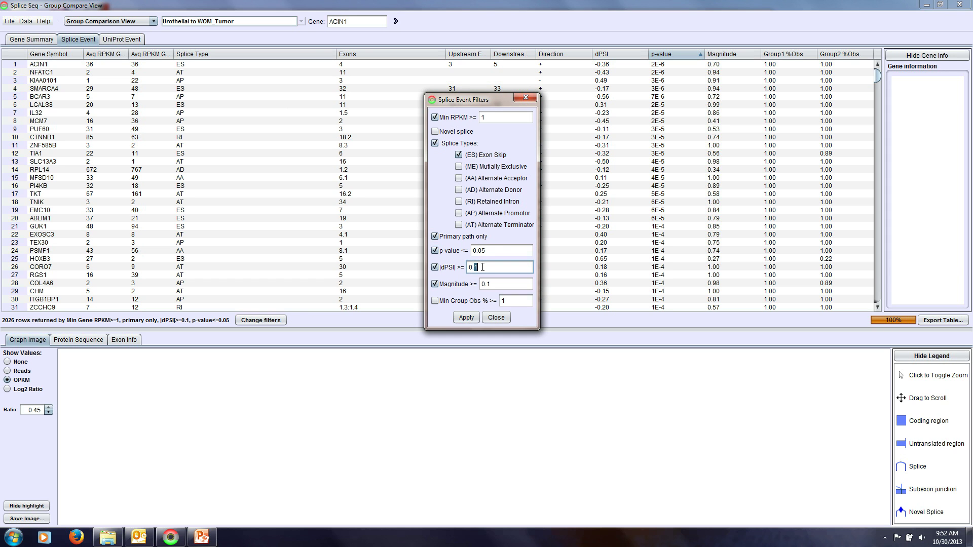
pyautogui.write('2')
pyautogui.moveTo(484, 250); pyautogui.dragTo(493, 254)
pyautogui.write('1')
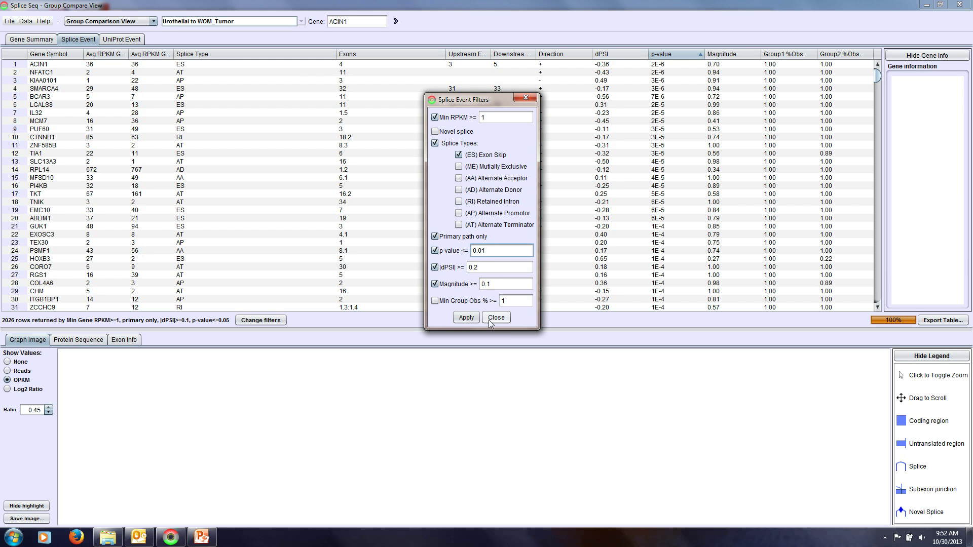
pyautogui.click(466, 318)
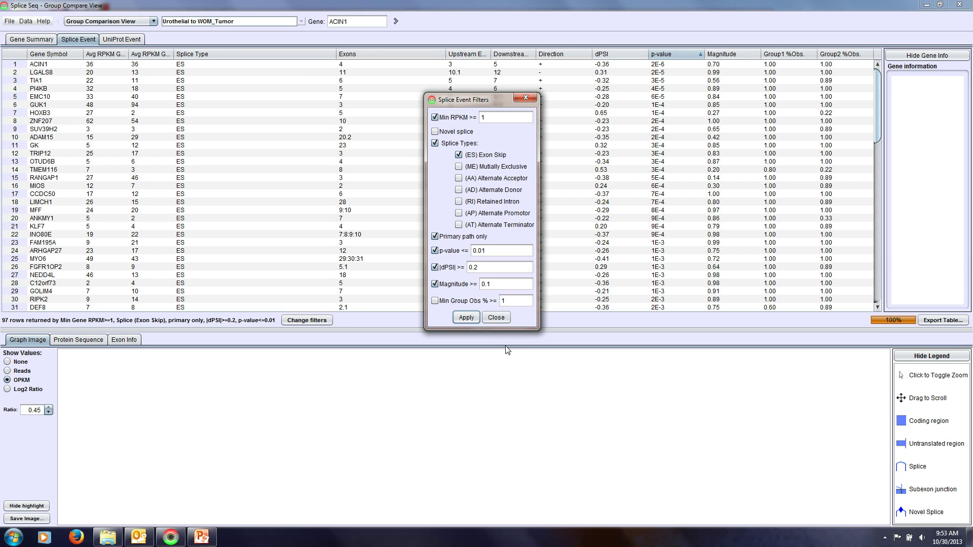
pyautogui.click(496, 317)
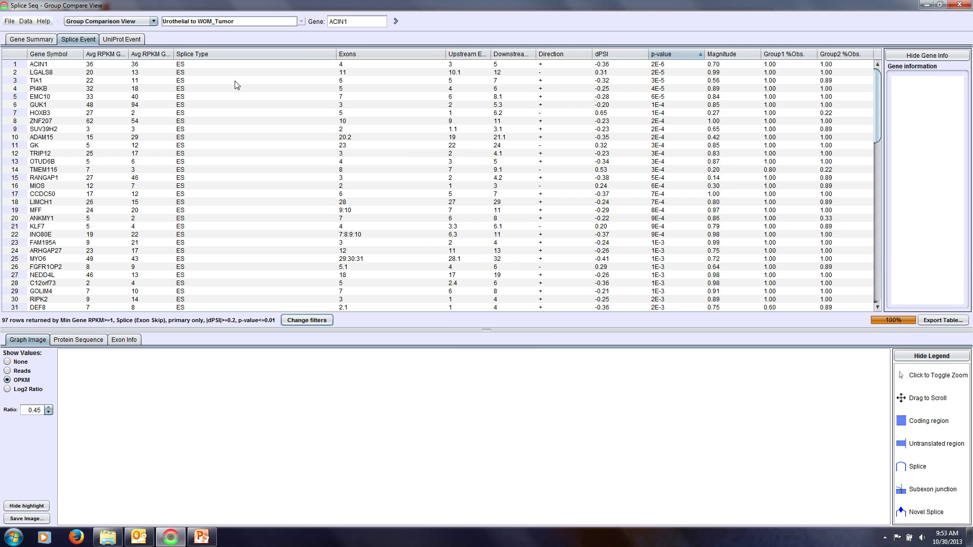
# Select ACIN1 and zoom its splice graph on exon 4 (21 | 11), with highlighting hidden
pyautogui.click(279, 64)
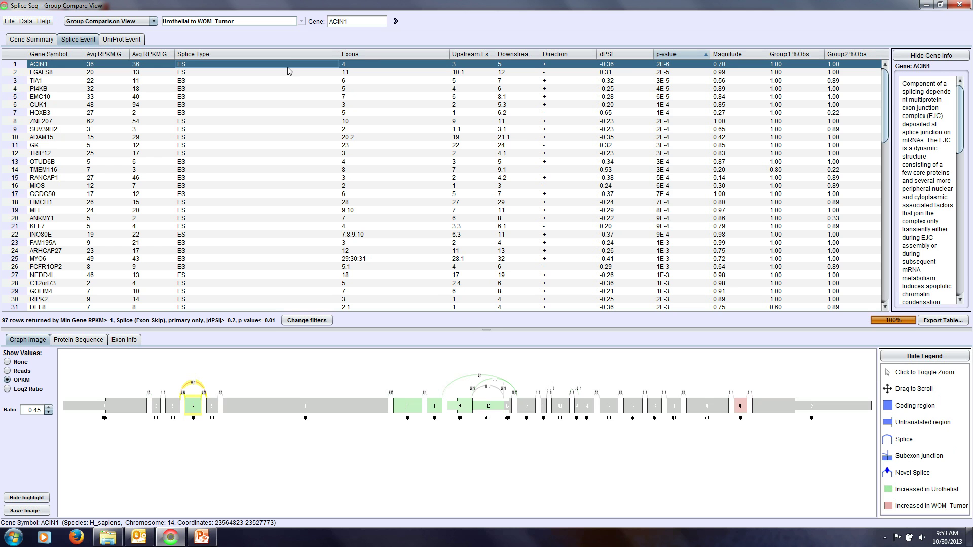
pyautogui.press('Down')
pyautogui.press('Down')
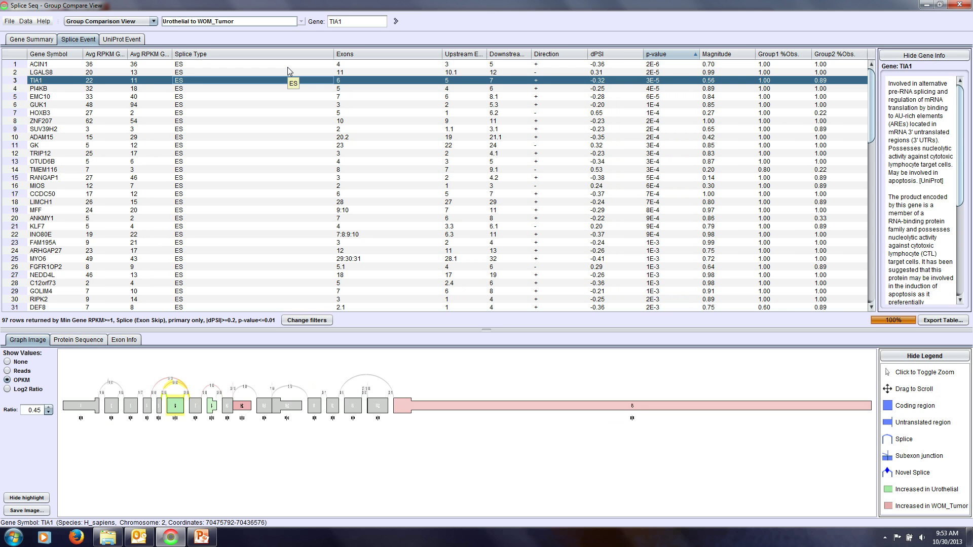
pyautogui.press('Up')
pyautogui.press('Up')
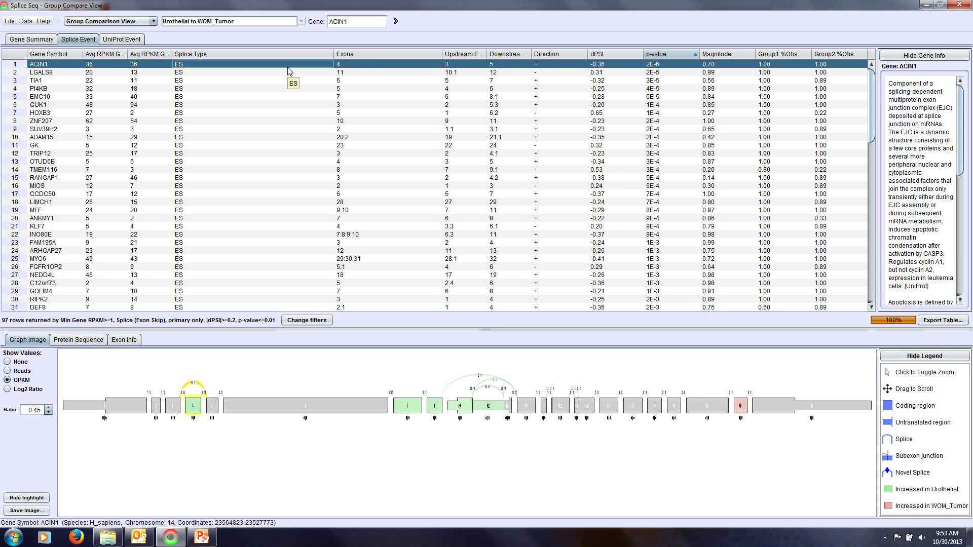
pyautogui.click(192, 434)
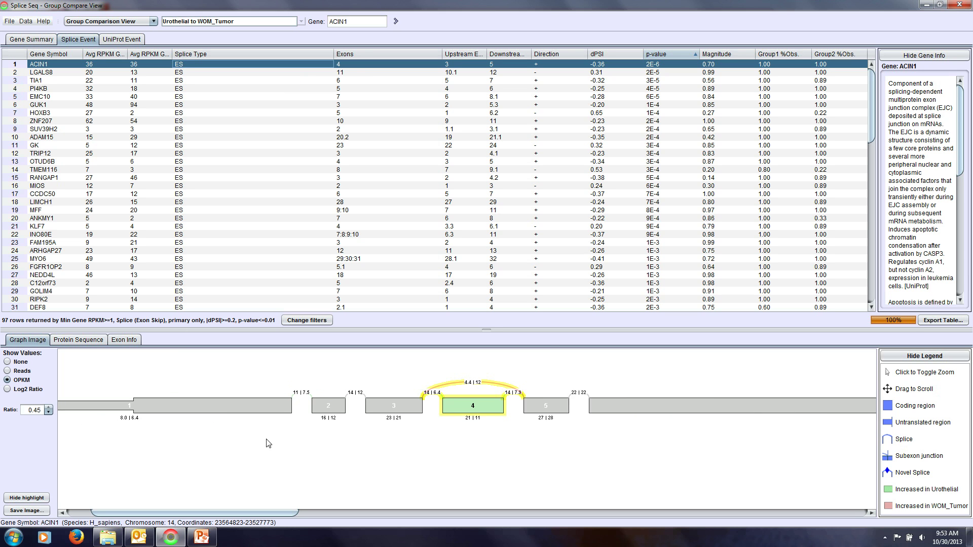
pyautogui.click(27, 499)
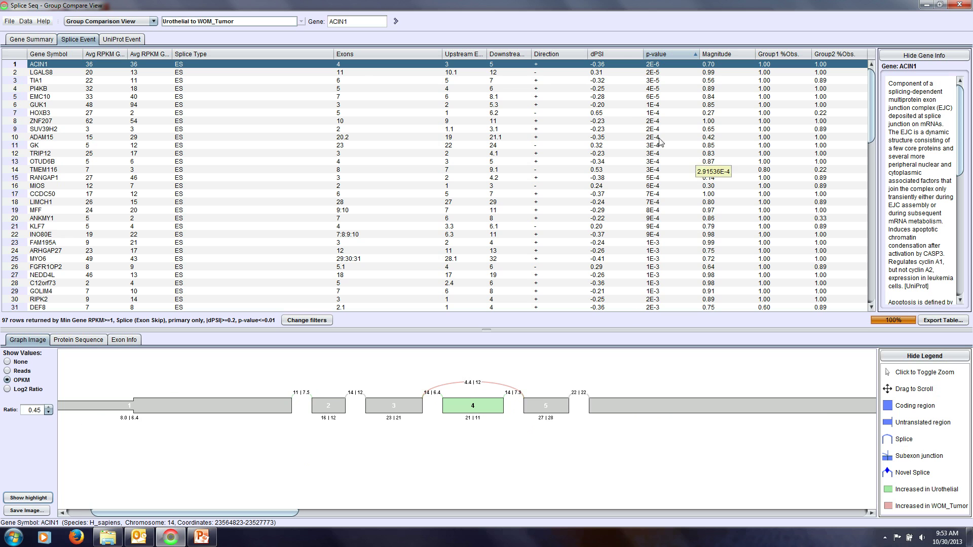
pyautogui.rightClick(581, 68)
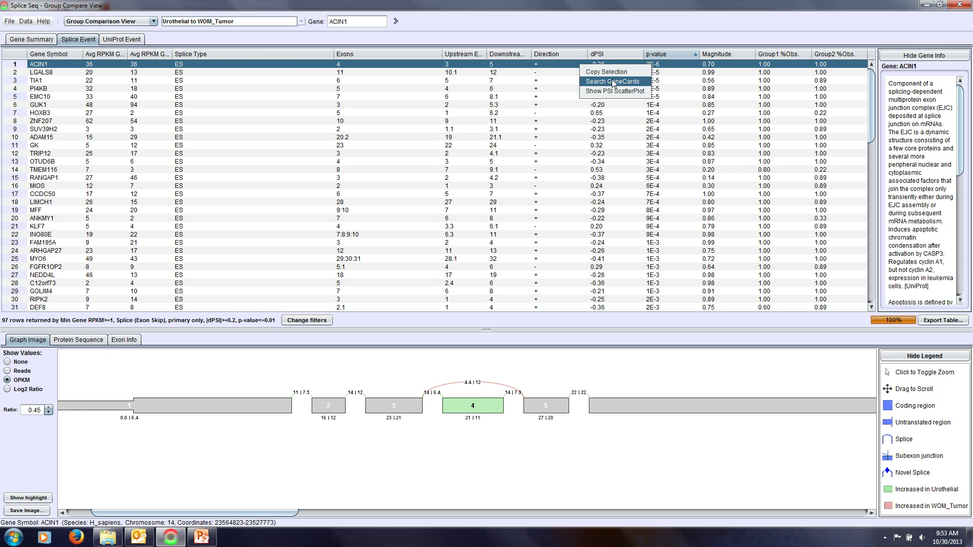
pyautogui.click(614, 91)
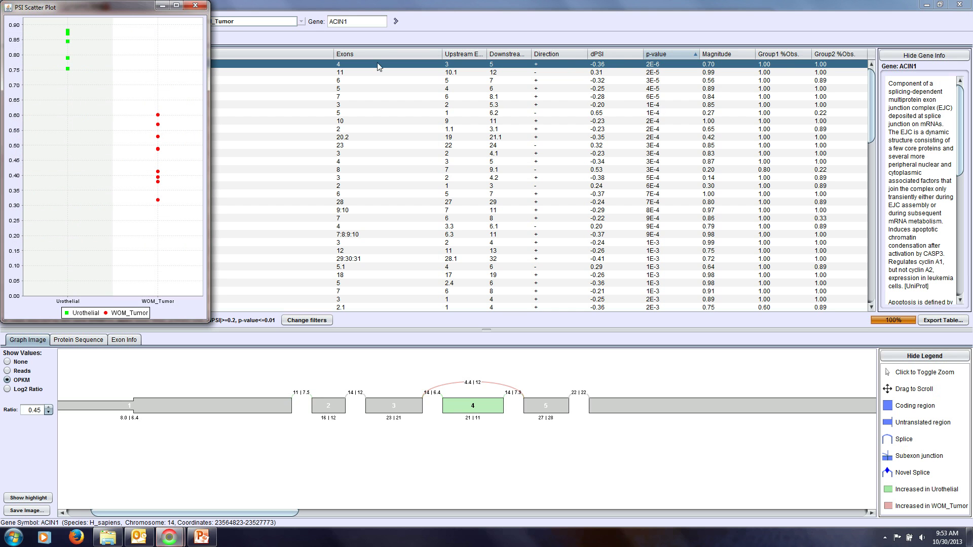
pyautogui.moveTo(127, 8); pyautogui.dragTo(730, 53)
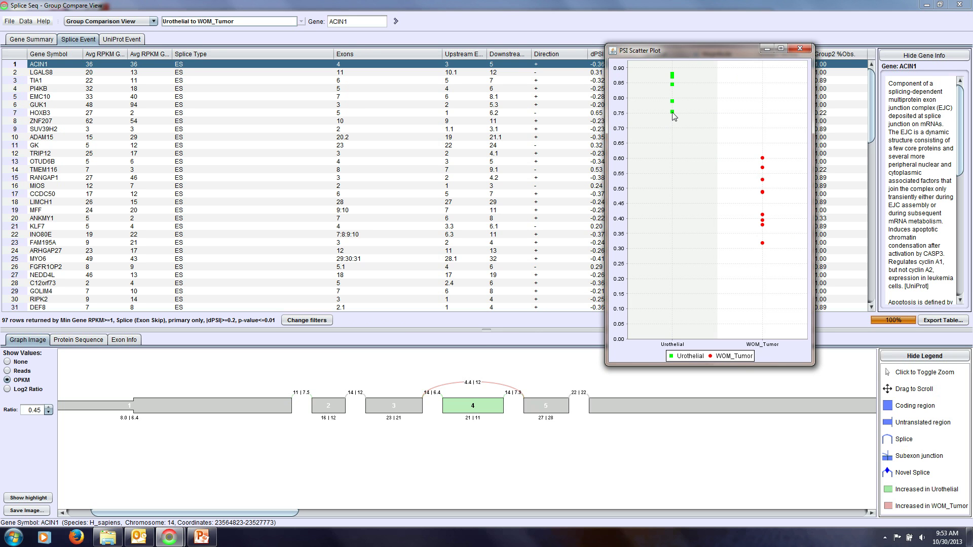
pyautogui.moveTo(672, 116)
pyautogui.moveTo(764, 245)
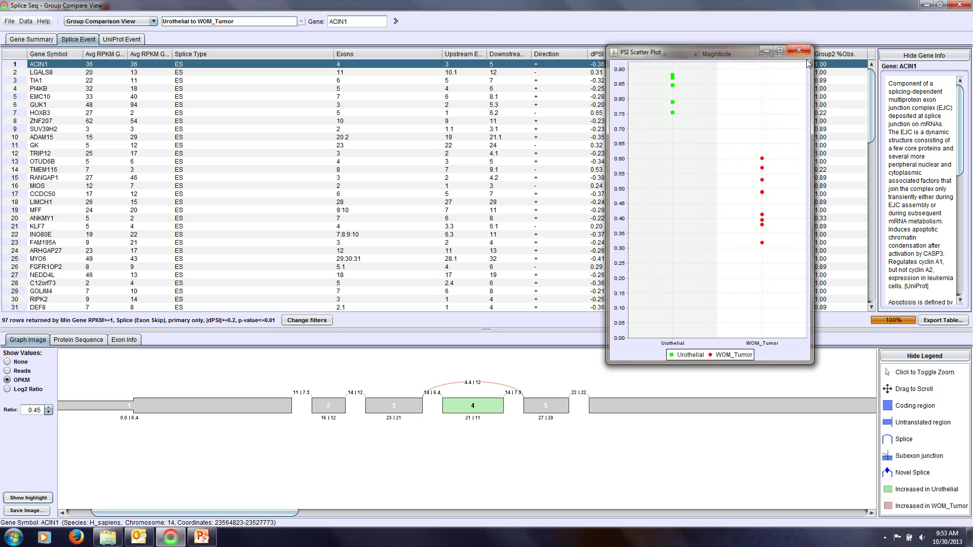
pyautogui.click(803, 47)
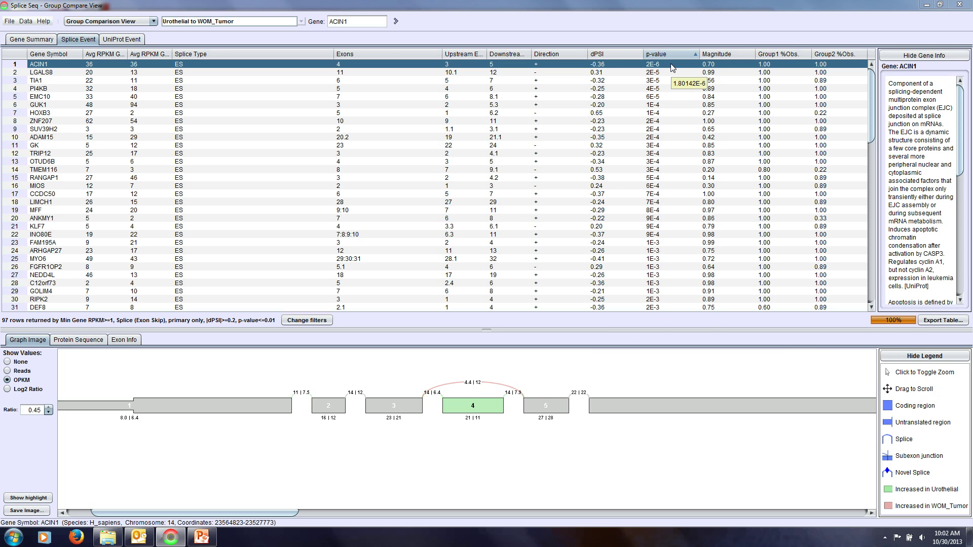
# View exon 4's per-sample OPKM scatter plot, then close it
pyautogui.rightClick(487, 408)
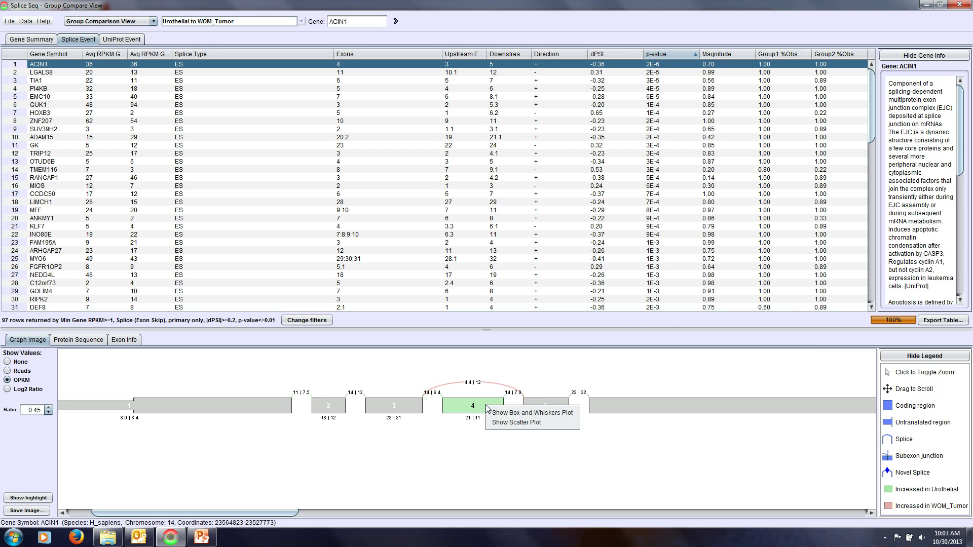
pyautogui.click(517, 424)
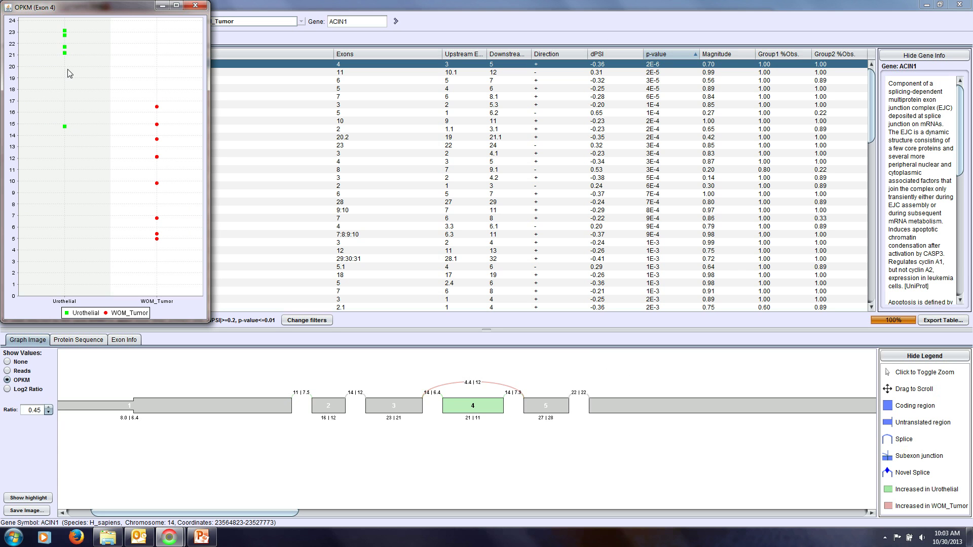
pyautogui.click(195, 5)
# Switch graph labels to Log2 Ratio and review the box-and-whiskers plot for the exon 4 splice
pyautogui.click(7, 389)
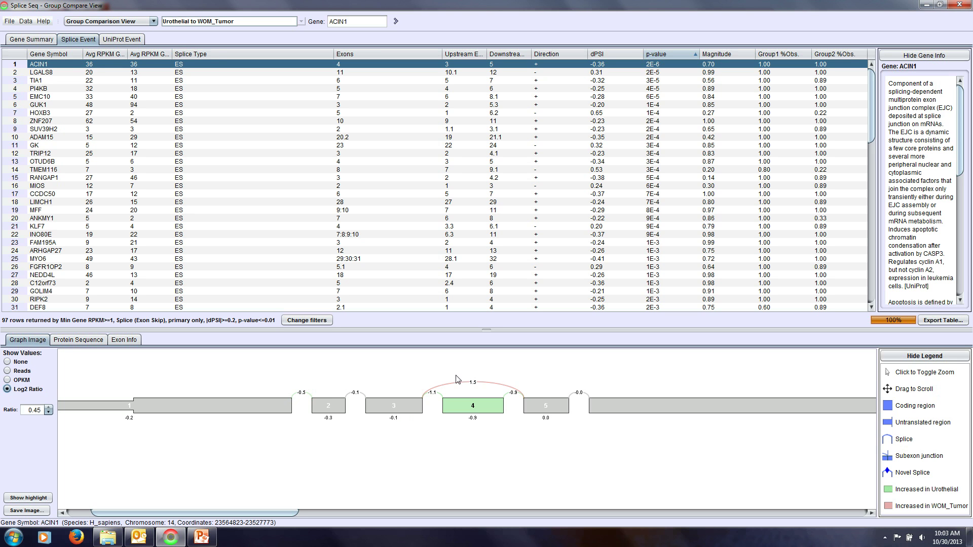
pyautogui.rightClick(483, 383)
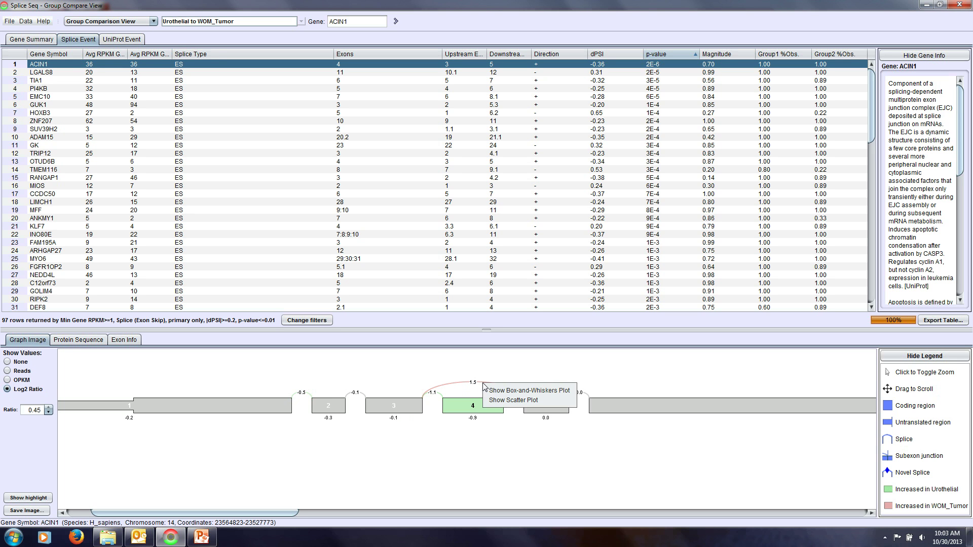
pyautogui.click(530, 391)
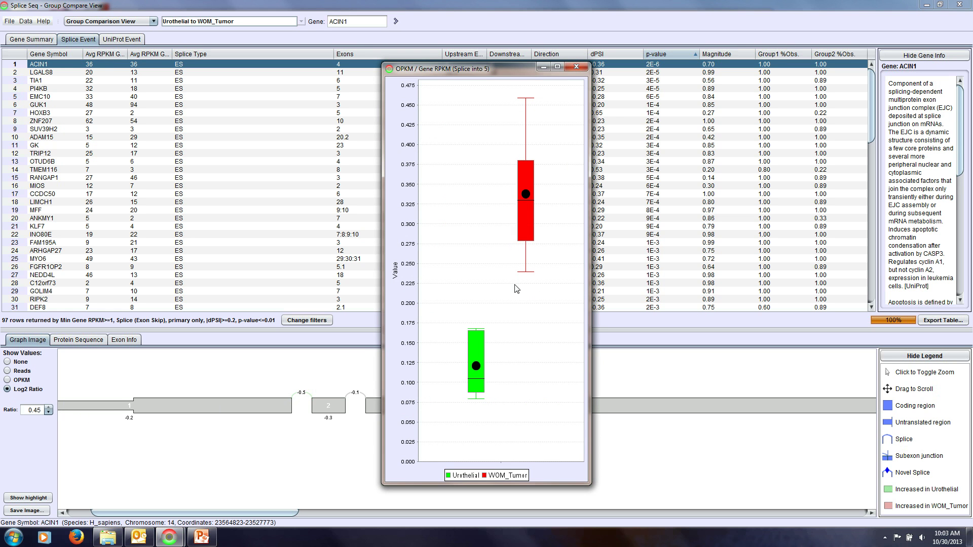
pyautogui.click(576, 70)
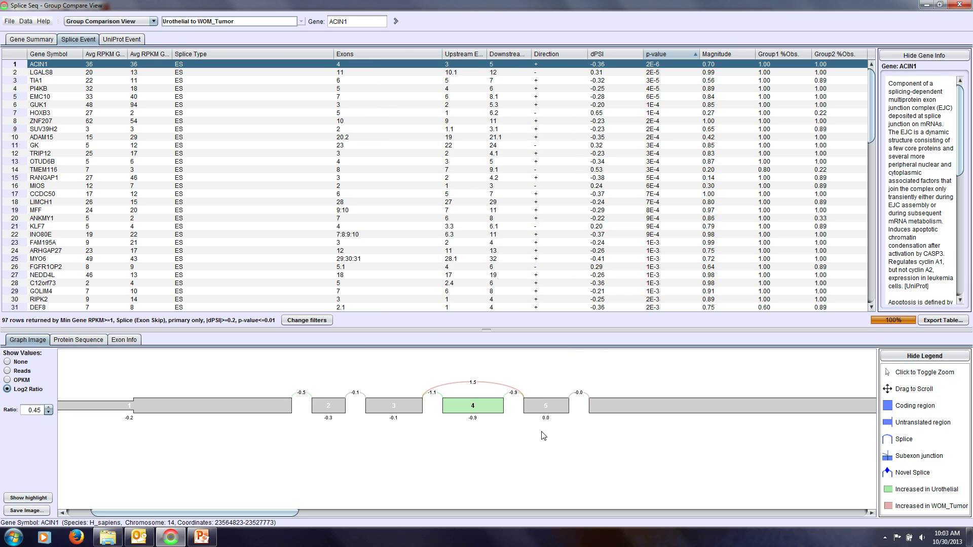